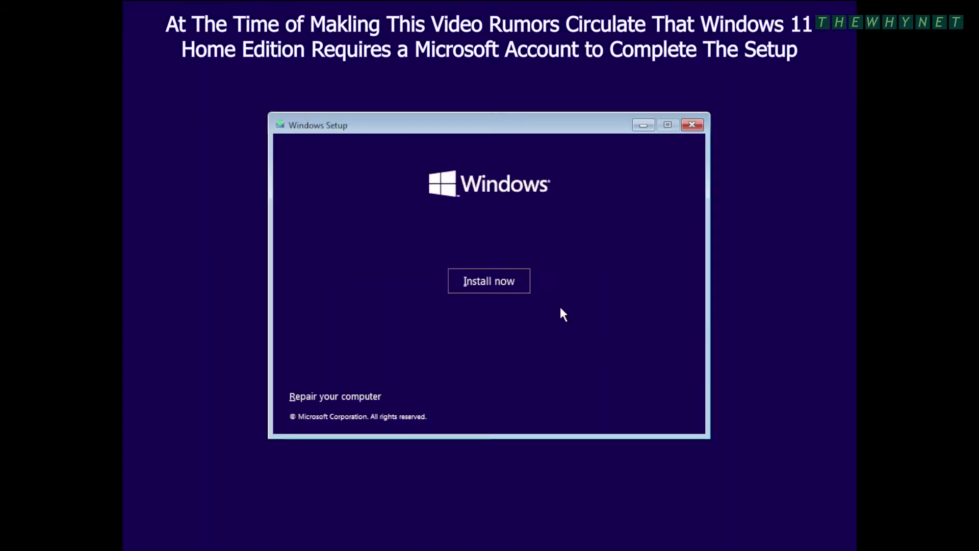
# Begin installing Windows 11 Home, skipping the product key.
pyautogui.click(510, 281)
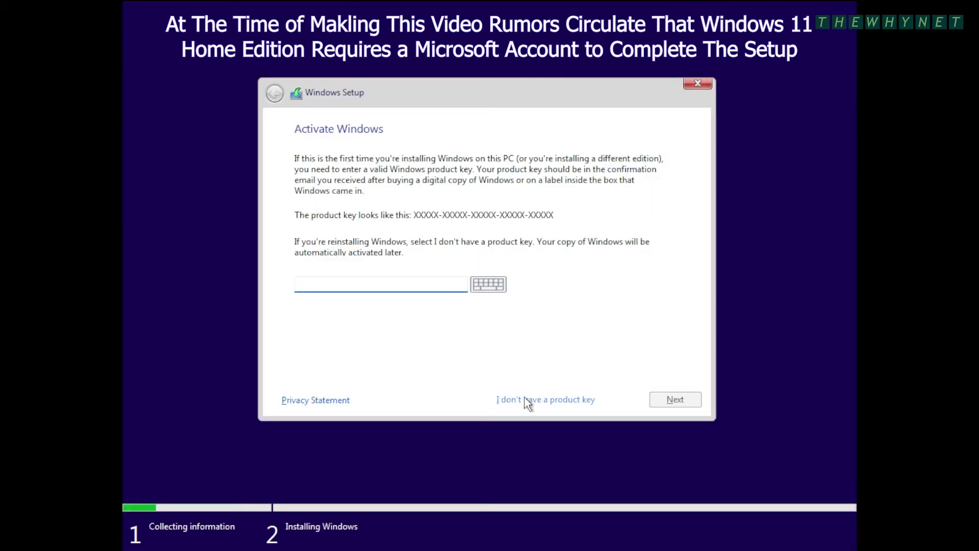
pyautogui.click(525, 399)
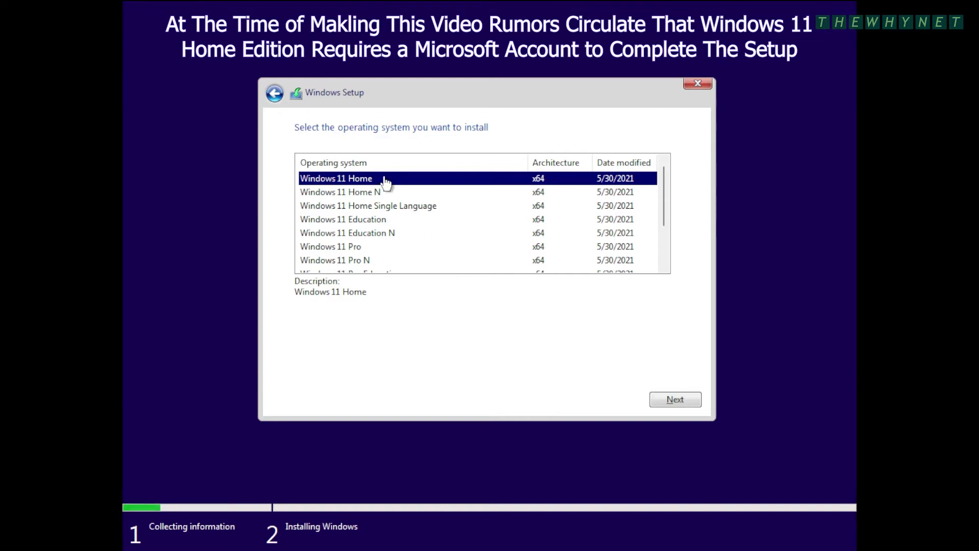
pyautogui.click(670, 398)
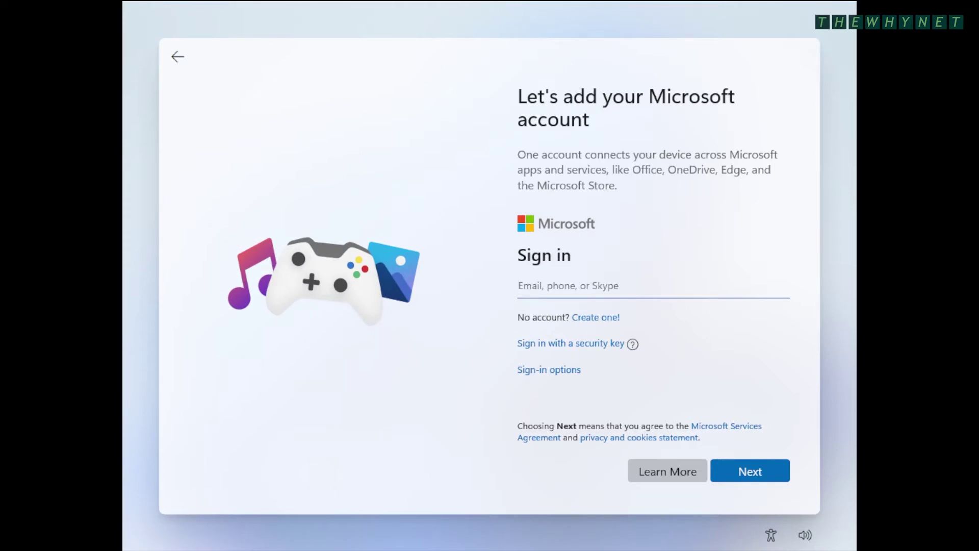
pyautogui.click(560, 371)
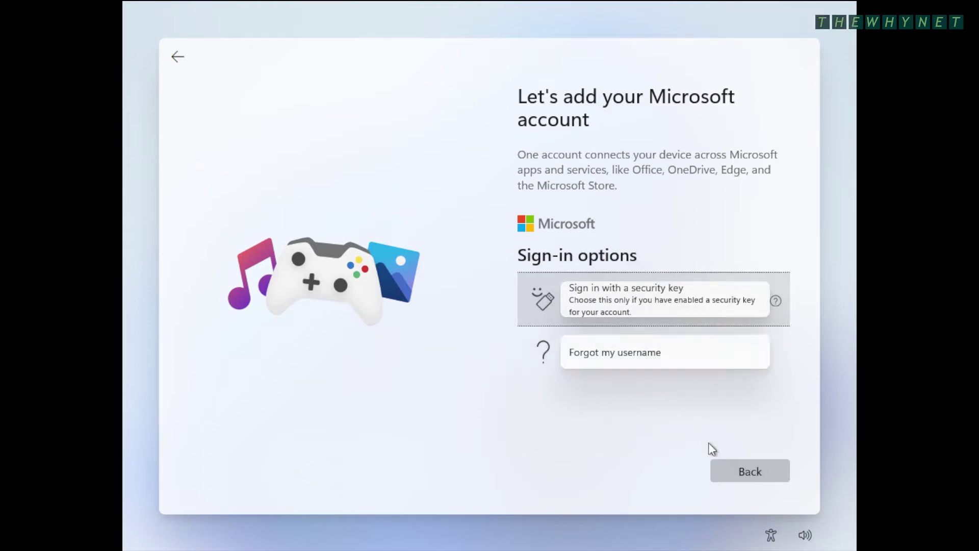
pyautogui.click(746, 476)
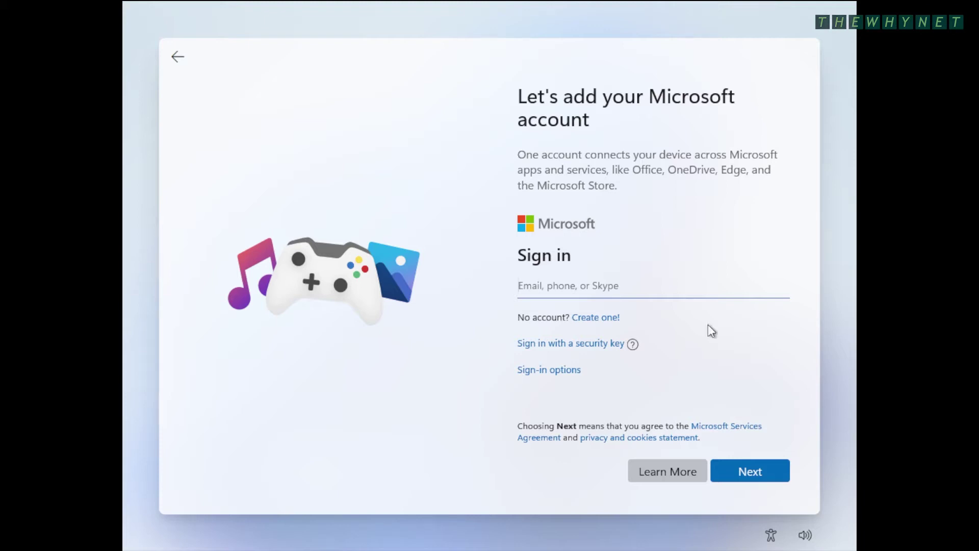
pyautogui.click(176, 55)
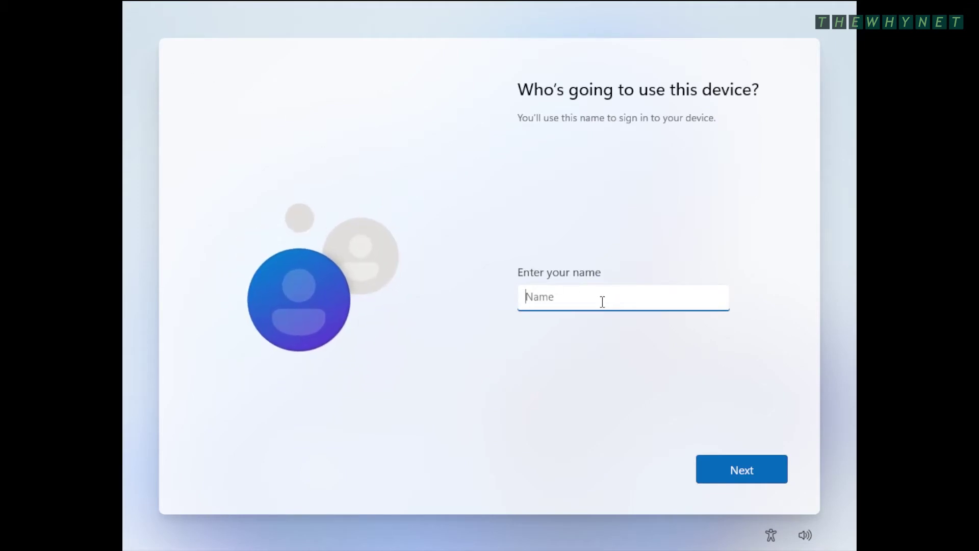
# Name the local account Admin, then enter and confirm its password.
pyautogui.write('Admin')
pyautogui.press('Return')
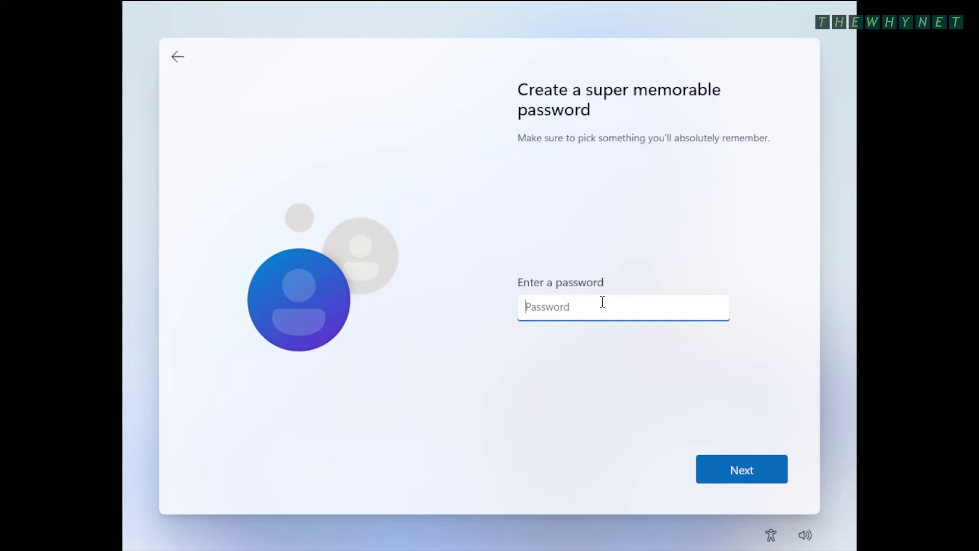
pyautogui.write('Password123')
pyautogui.press('Return')
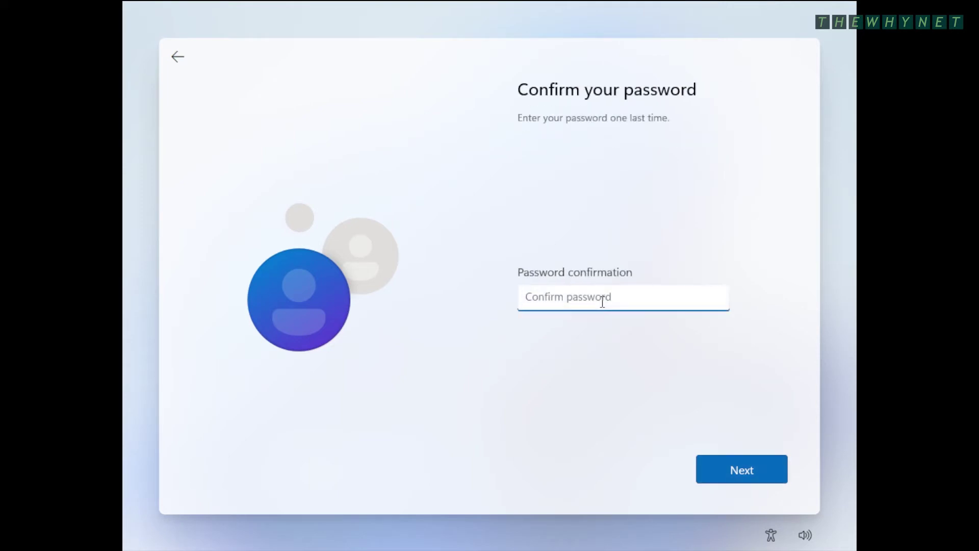
pyautogui.write('Password123')
pyautogui.press('Return')
pyautogui.scroll(-10, 602, 305)
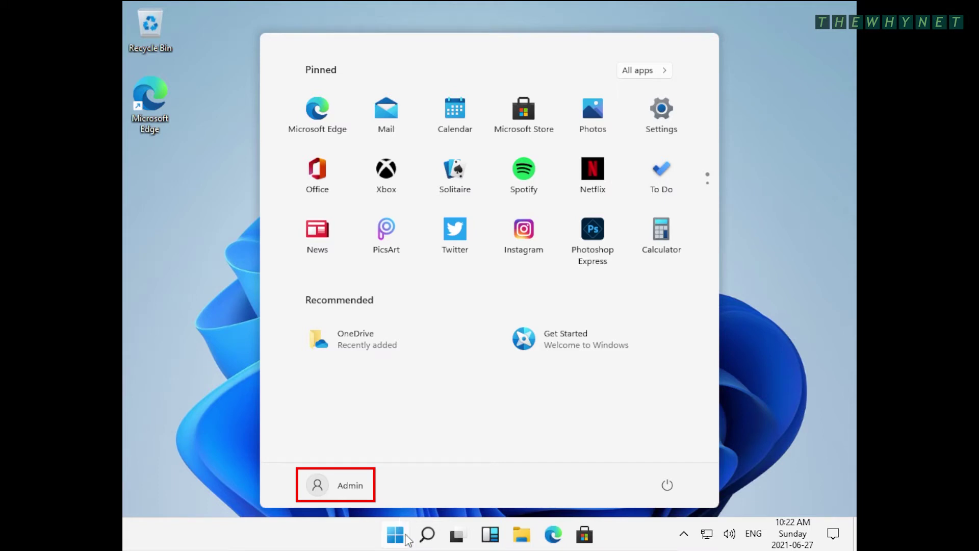
# Check the Admin account in Settings, then confirm Windows 11 Home in System Information (msinfo32).
pyautogui.click(650, 129)
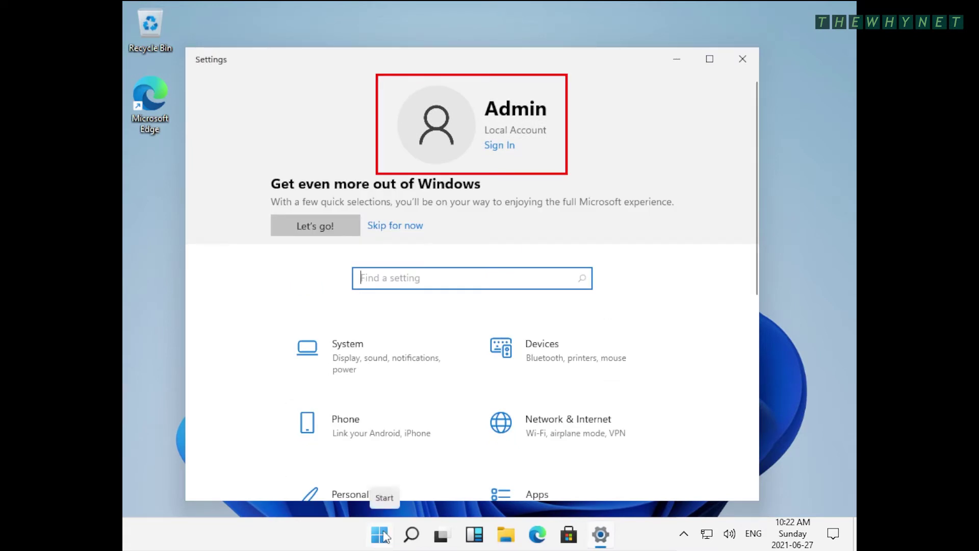
pyautogui.press('super+r')
pyautogui.write('msinfo')
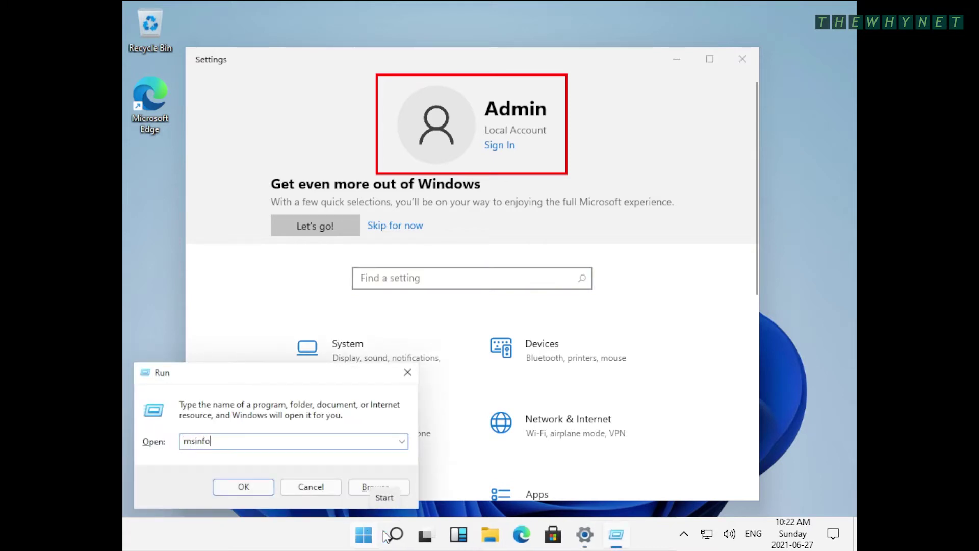
pyautogui.write('32')
pyautogui.press('Return')
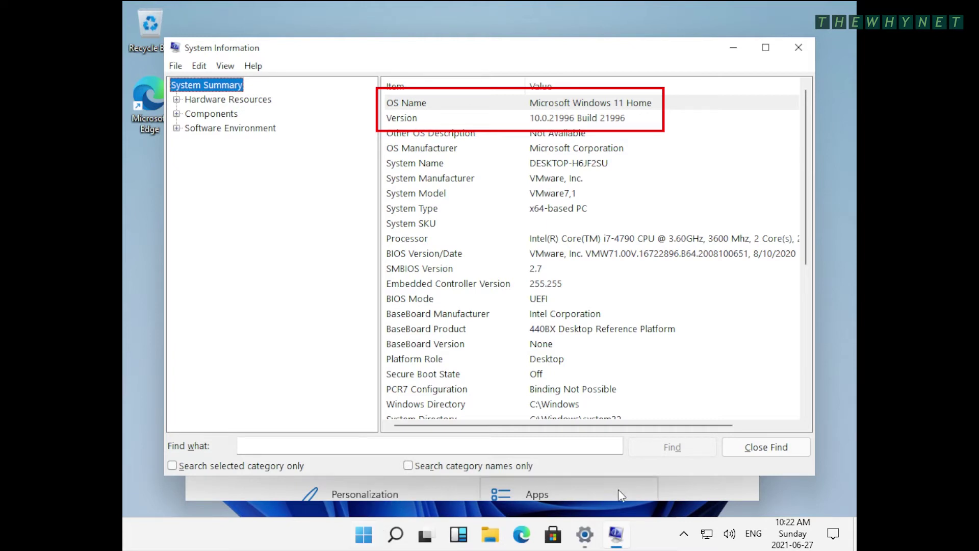
pyautogui.click(801, 49)
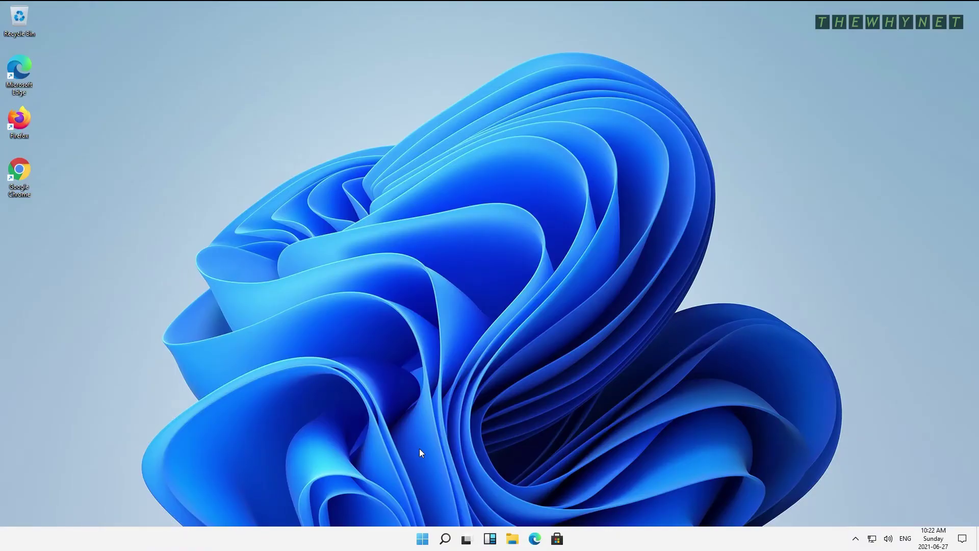
# Choose 'Add someone else to this PC' under Settings > Accounts > Family & other users.
pyautogui.press('super')
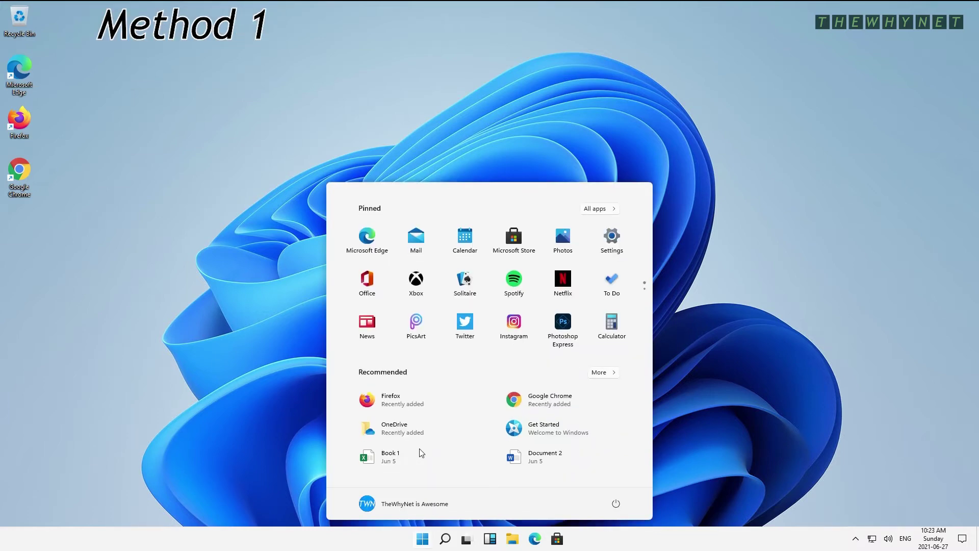
pyautogui.click(607, 245)
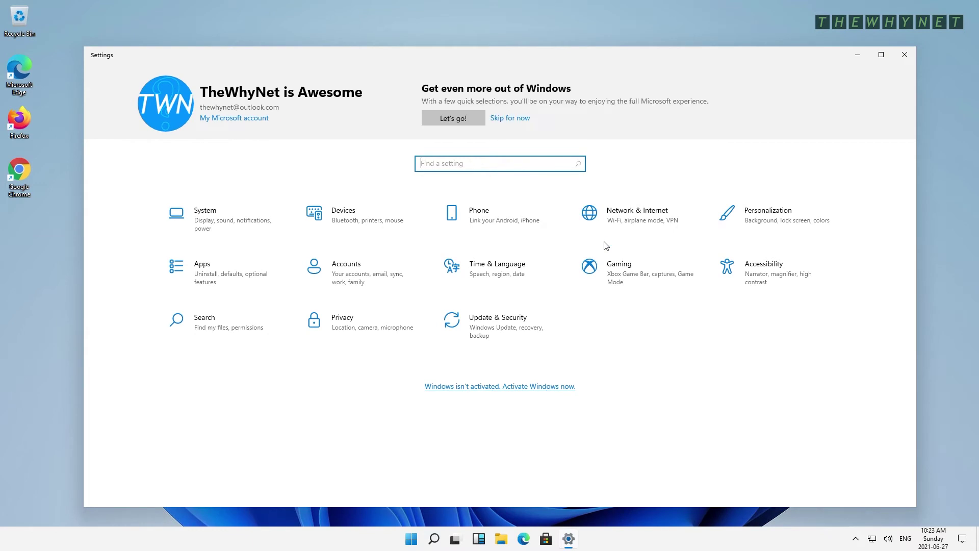
pyautogui.click(359, 276)
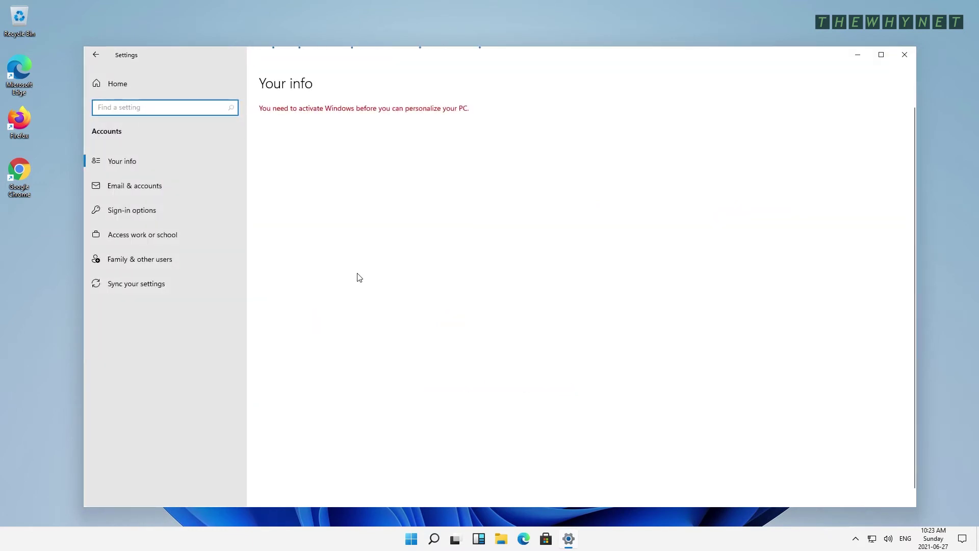
pyautogui.click(141, 261)
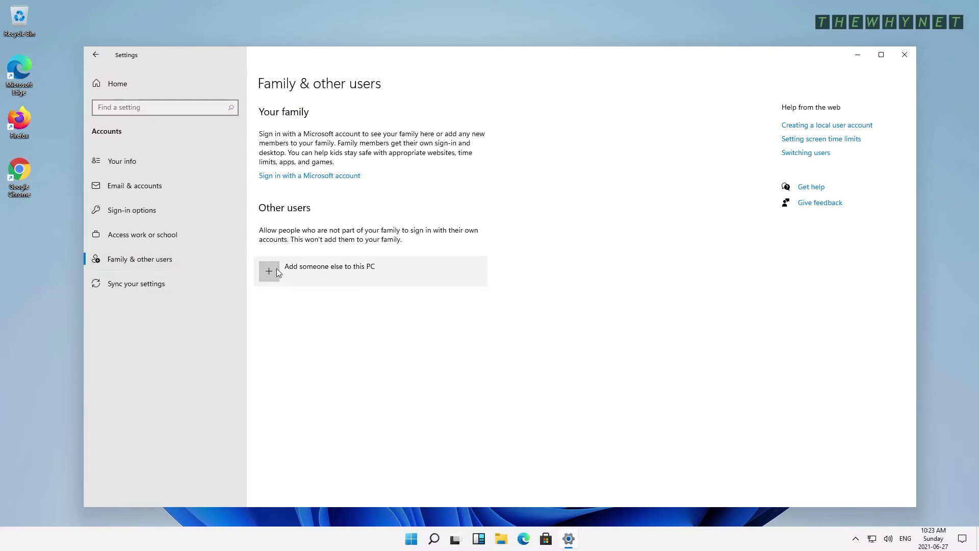
pyautogui.click(304, 276)
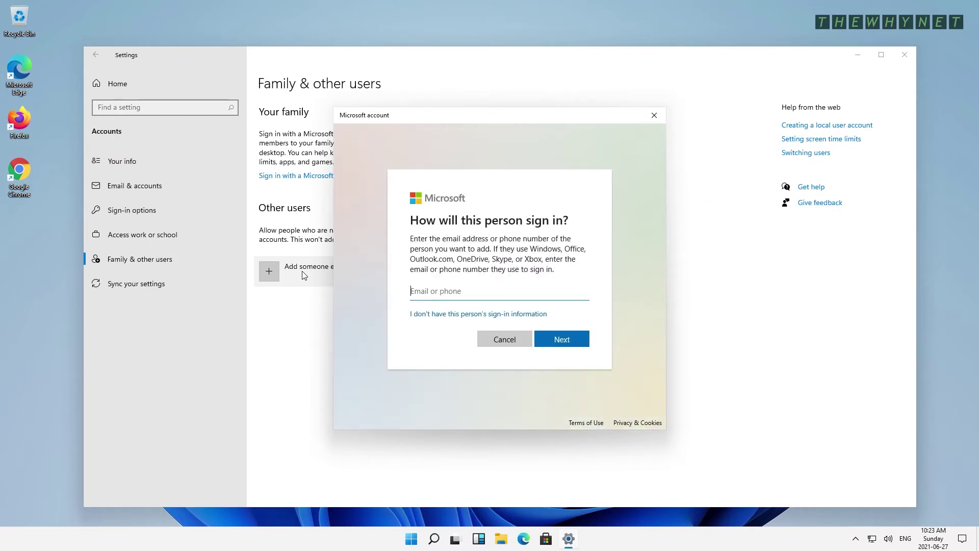
# Skip the Microsoft account, name the new user user1, and enter and confirm a password.
pyautogui.click(442, 317)
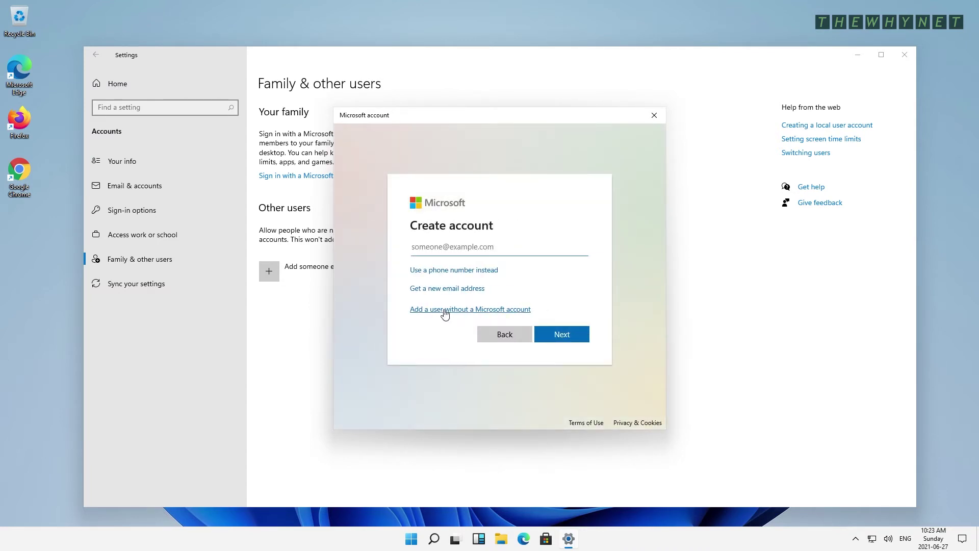
pyautogui.click(456, 310)
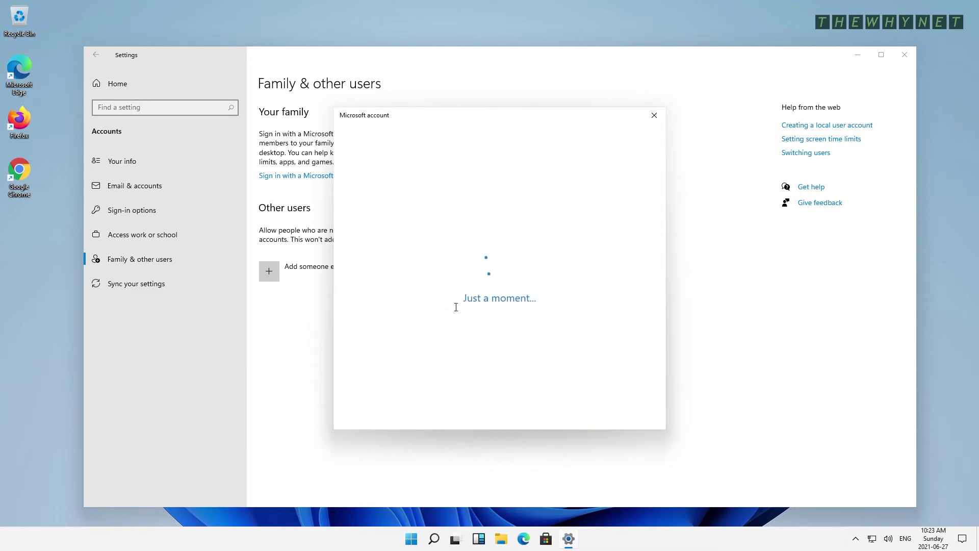
pyautogui.write('user1')
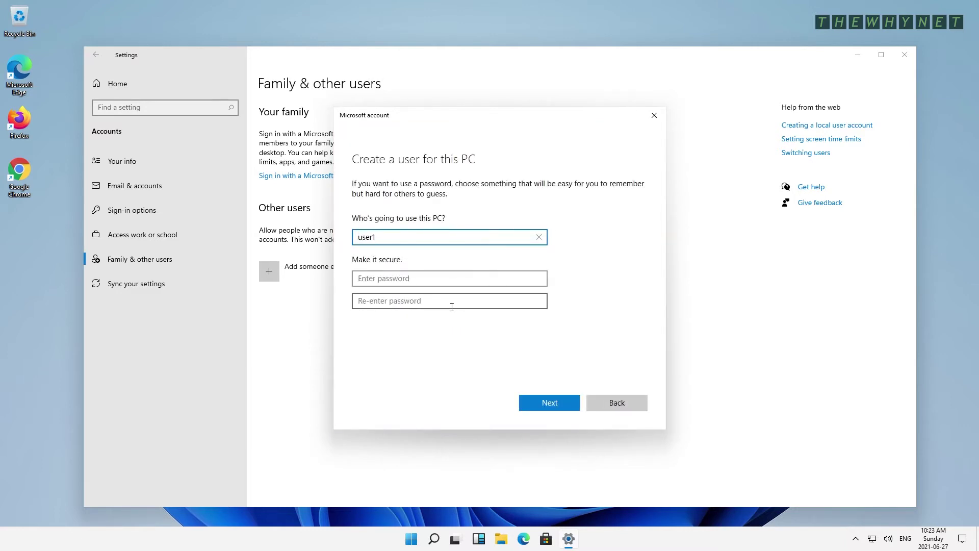
pyautogui.press('Tab')
pyautogui.write('•••••••••')
pyautogui.press('Tab')
pyautogui.write('•••••••••')
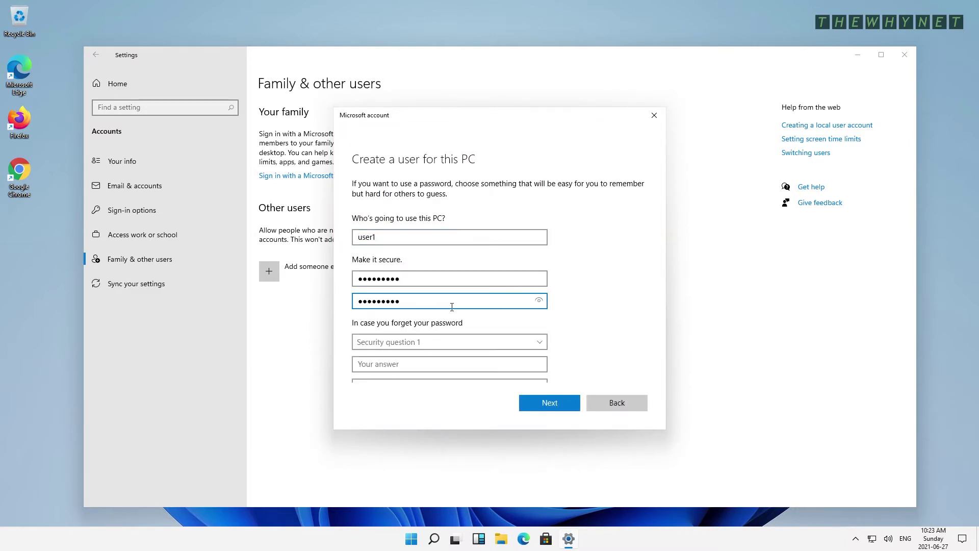
# Answer the pet's name, birth city and childhood nickname security questions, then create user1.
pyautogui.press('Tab')
pyautogui.press('Down')
pyautogui.press('Tab')
pyautogui.write('aaa')
pyautogui.press('Tab')
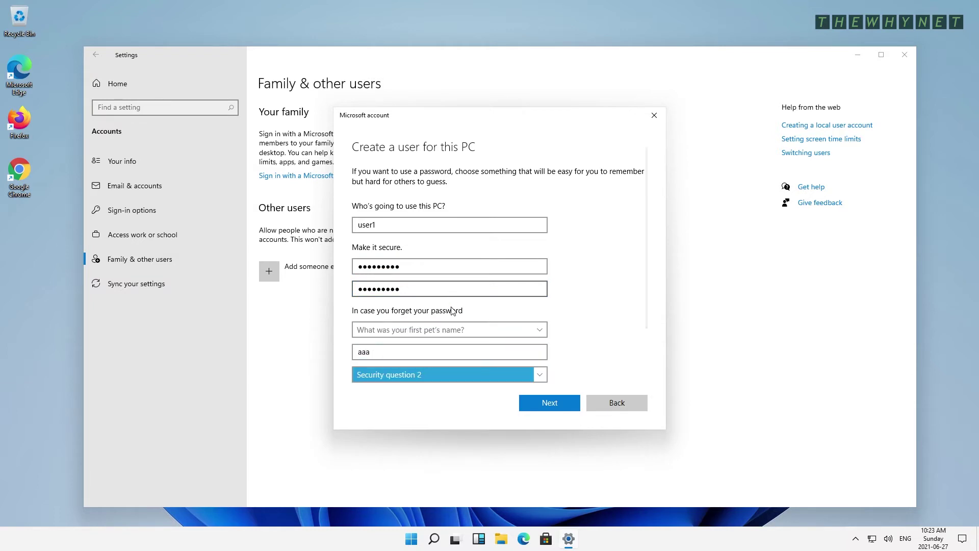
pyautogui.press('Down')
pyautogui.press('Tab')
pyautogui.write('bbb')
pyautogui.press('Tab')
pyautogui.press('Down')
pyautogui.press('Tab')
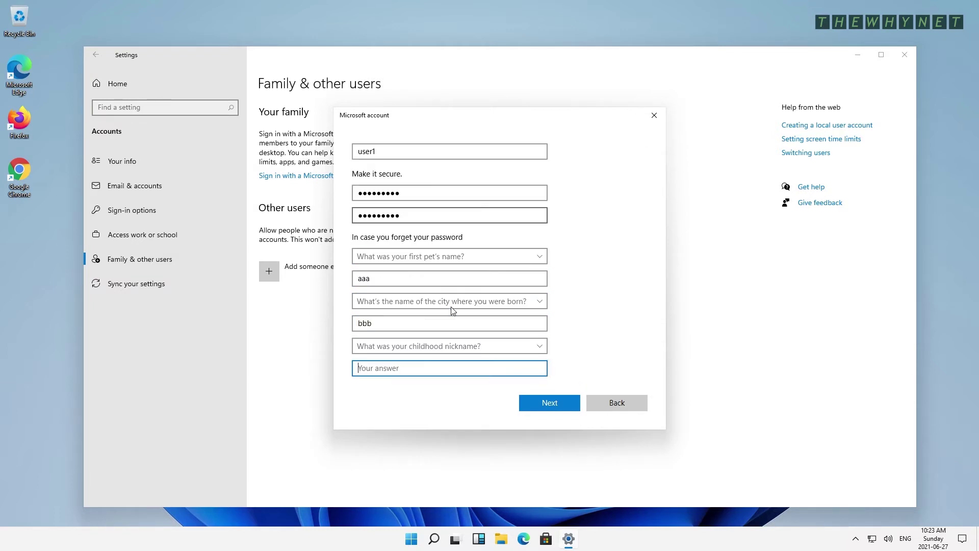
pyautogui.write('ccc')
pyautogui.press('Tab')
pyautogui.press('Tab')
pyautogui.click(547, 402)
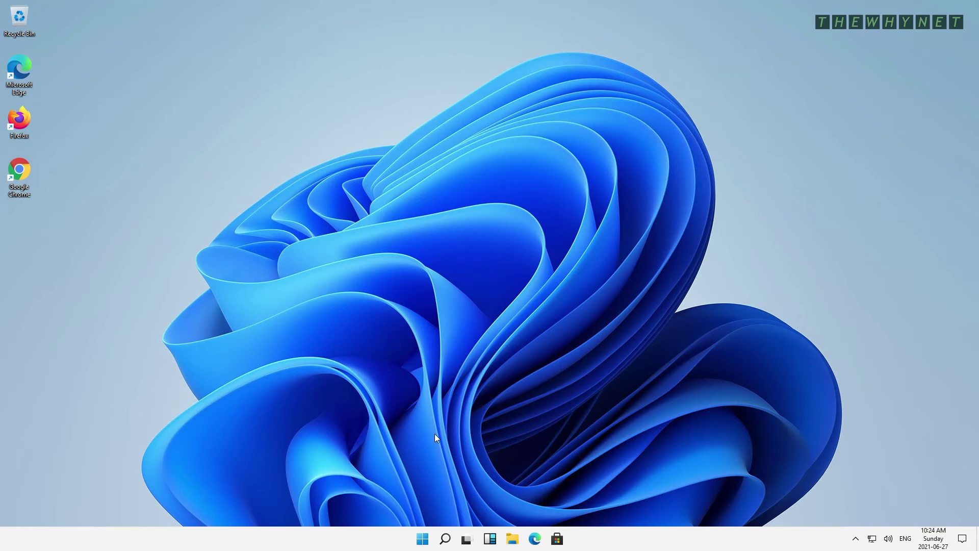
# Search the Start menu for 'cd' to find Command Prompt.
pyautogui.press('super')
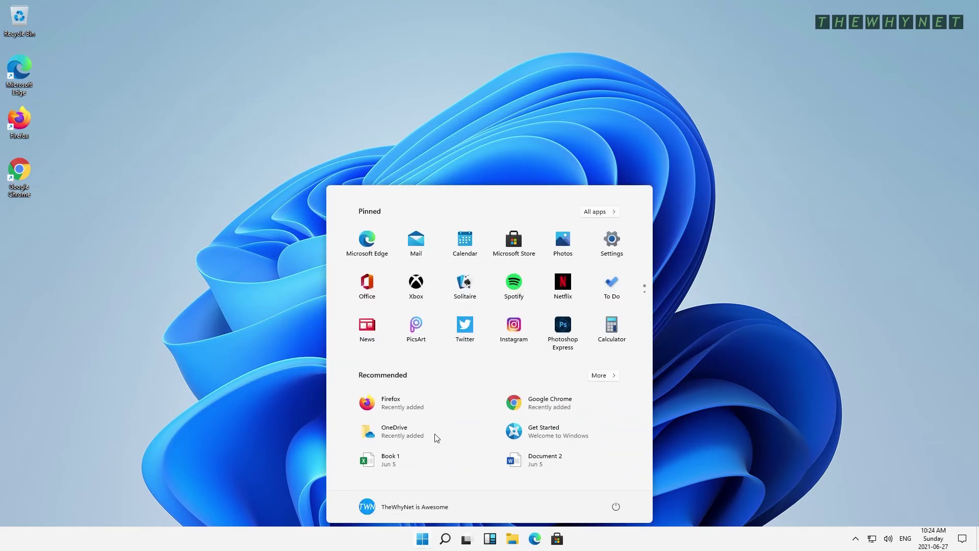
pyautogui.write('cd')
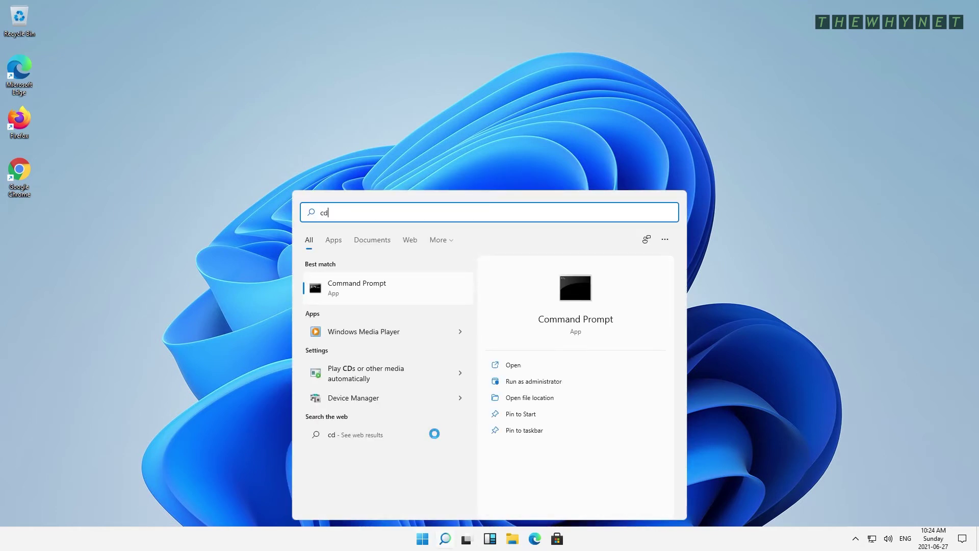
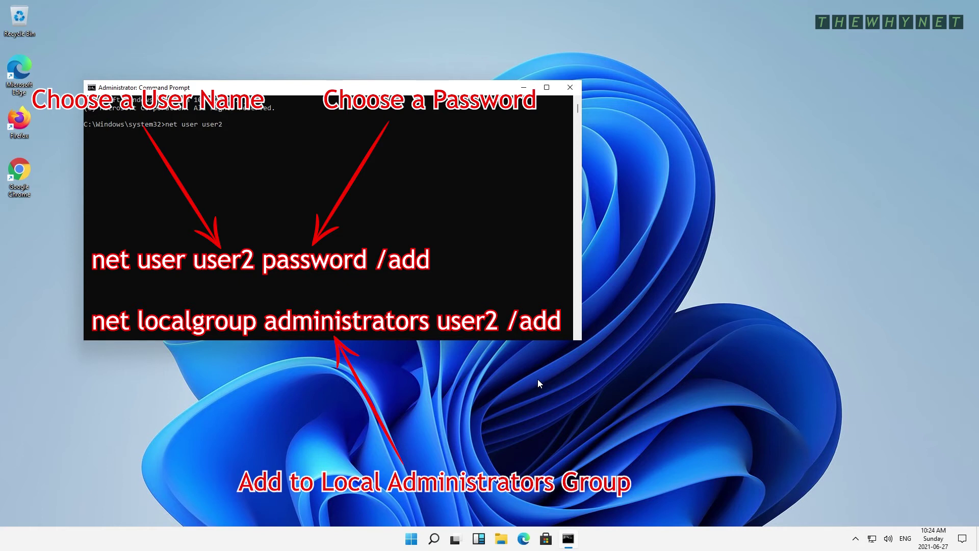
# Finish the 'net user user2' command with the new password and the /add switch, not yet run.
pyautogui.write('password /add')
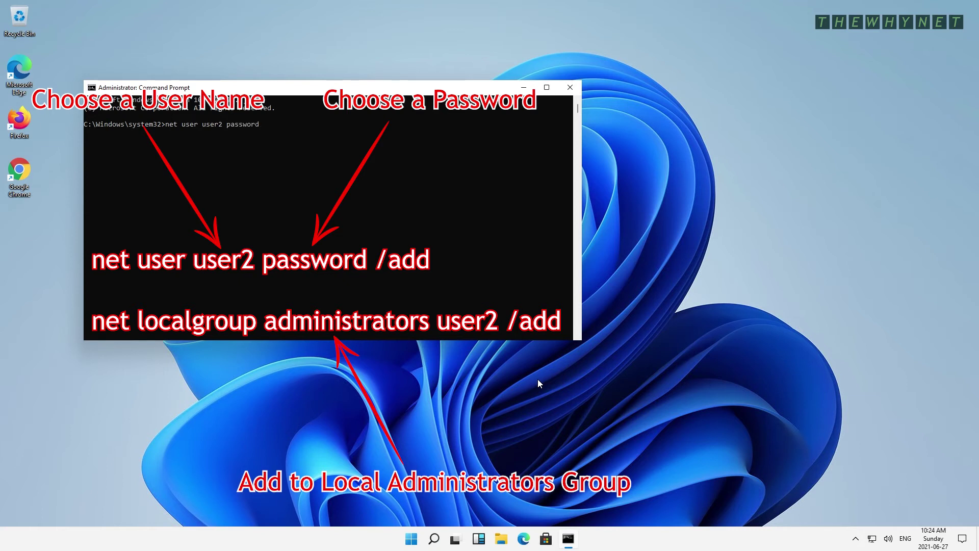
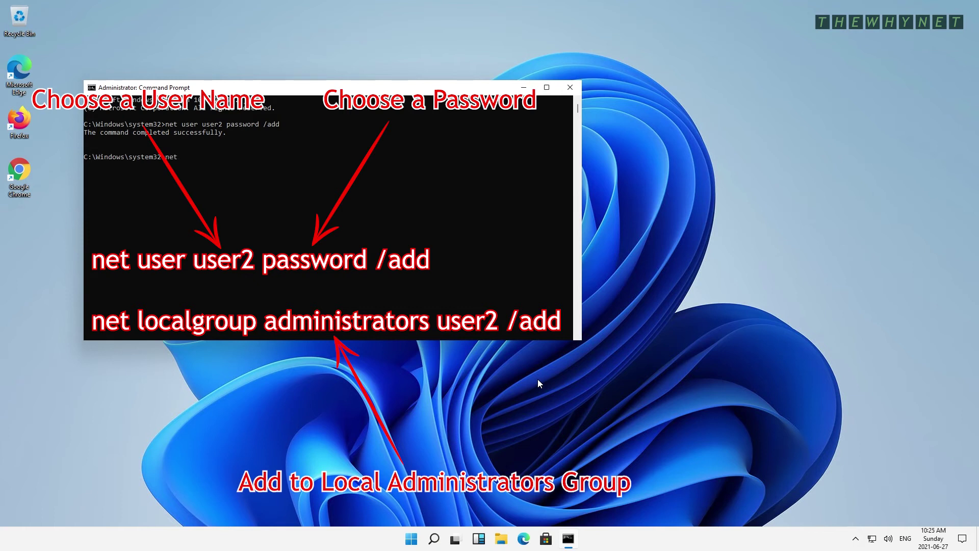
# Type 'net localgroup administrators user2 /add' to add user2 to the local administrators group.
# Run 'net localgroup administrators user2 /add' to make user2 a local administrator.
pyautogui.write('lo')
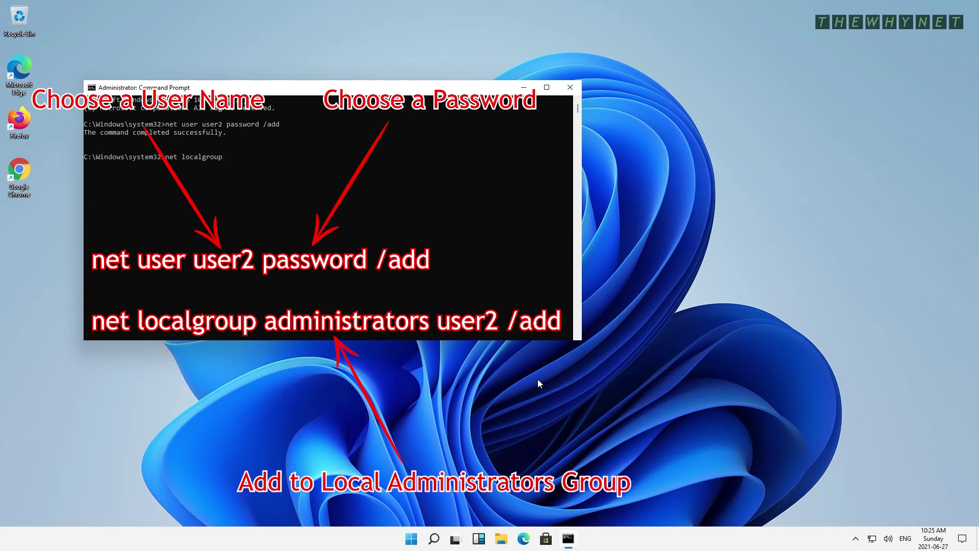
# Type 'net localgroup administrators user2 /add' to add user2 to the local administrators group.
# Run 'net localgroup administrators user2 /add' to make user2 a local administrator.
pyautogui.write(' administrator')
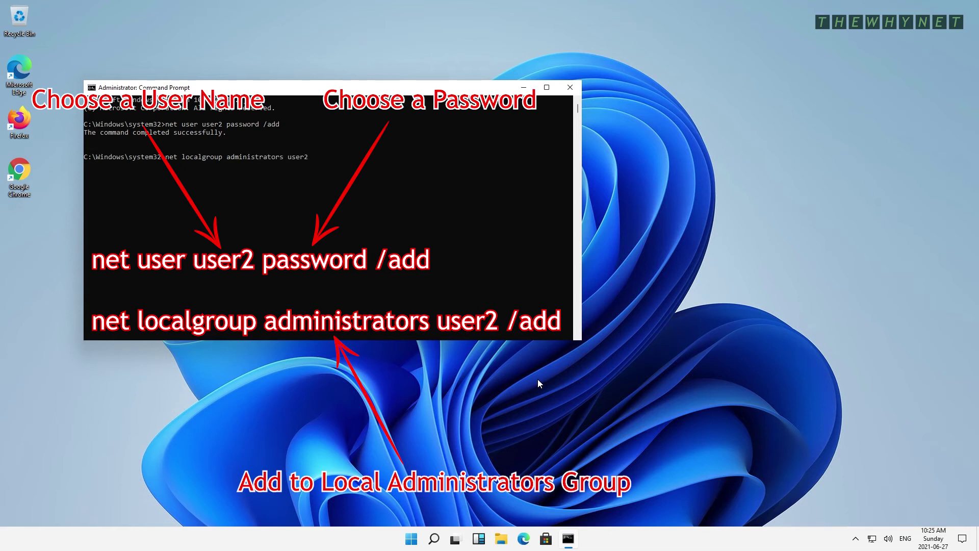
# Type 'net localgroup administrators user2 /add' to add user2 to the local administrators group.
# Run 'net localgroup administrators user2 /add' to make user2 a local administrator.
pyautogui.write('s user2 /add')
pyautogui.press('Return')
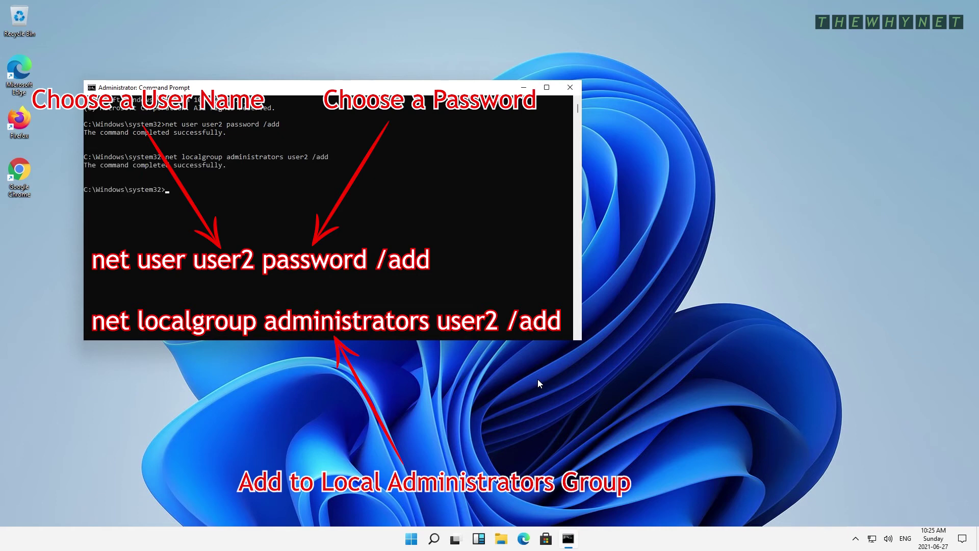
# Check that Accounts > Family & other users lists user2 as Administrator, then close Settings.
pyautogui.click(411, 539)
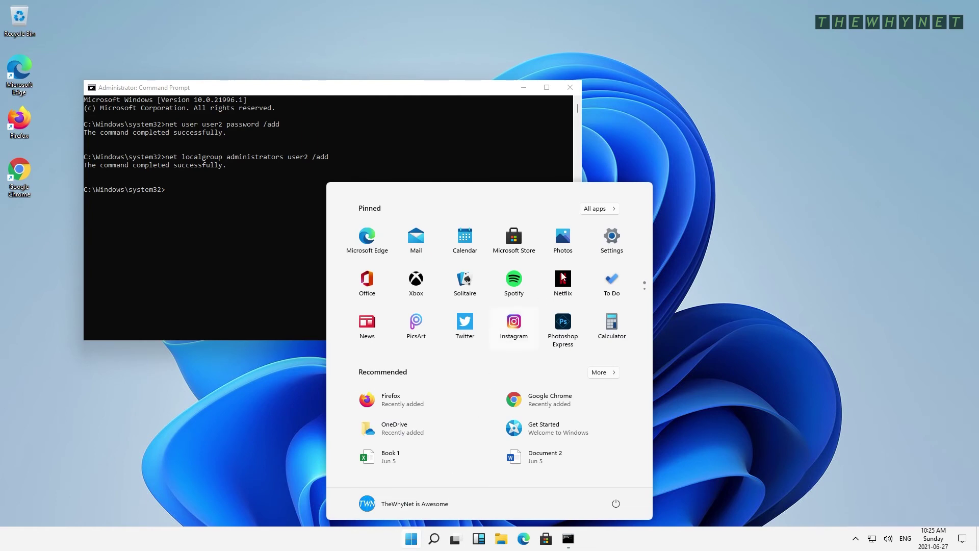
pyautogui.click(629, 235)
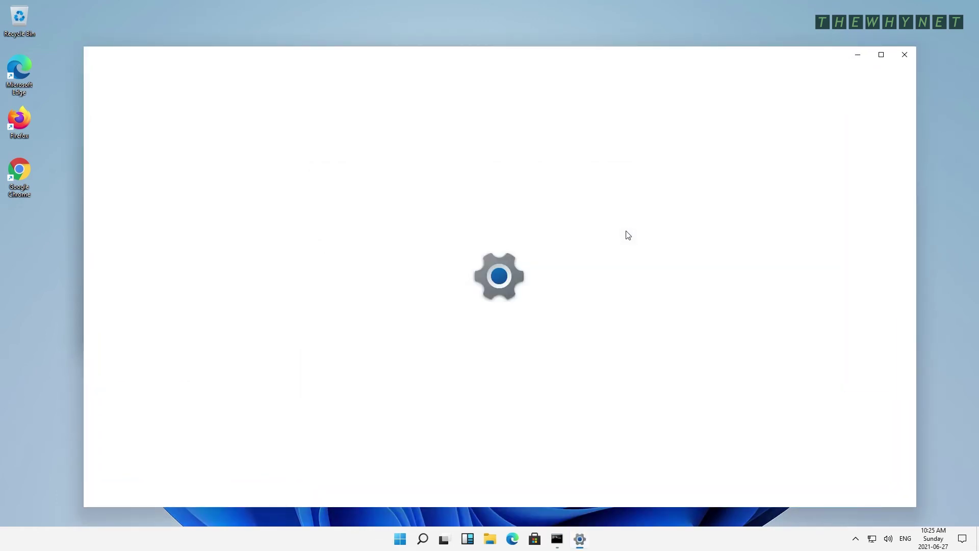
pyautogui.click(353, 277)
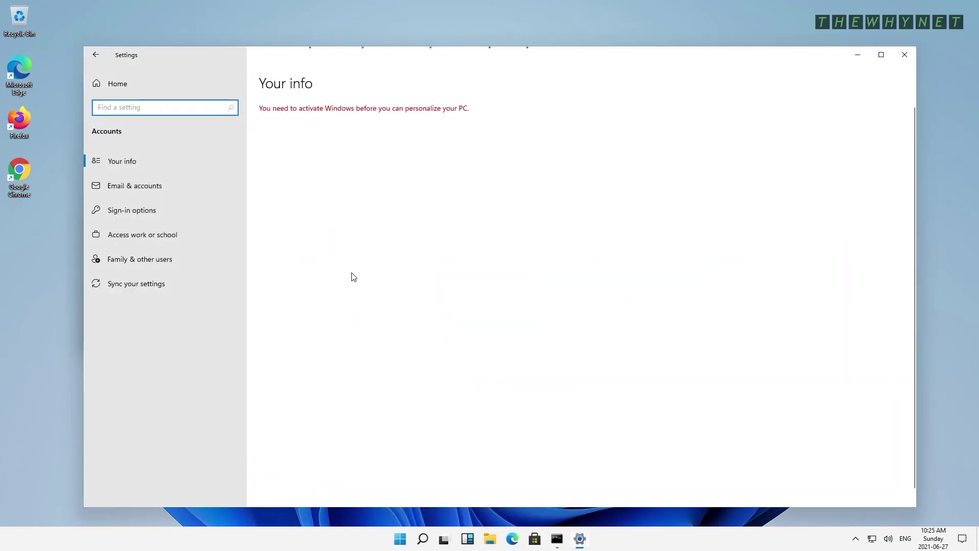
pyautogui.click(146, 259)
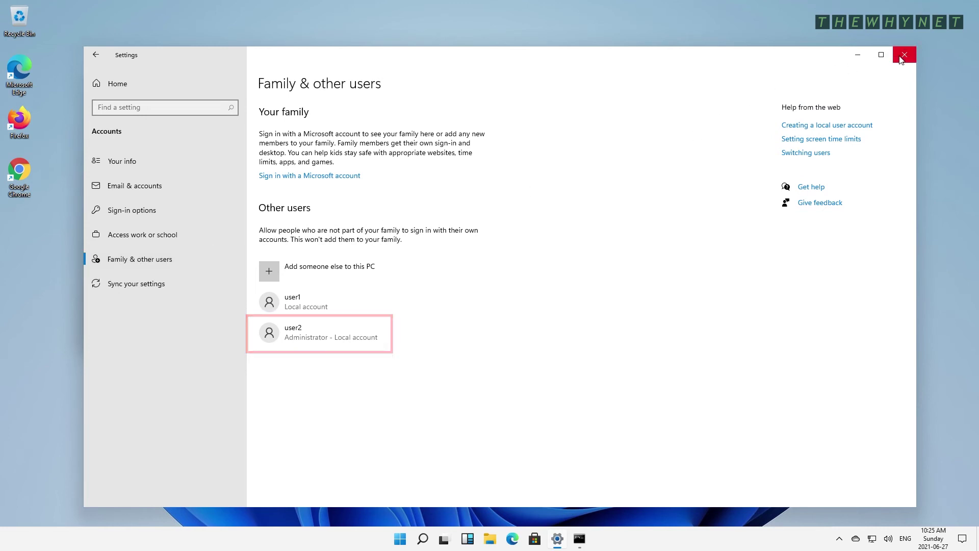
pyautogui.click(905, 54)
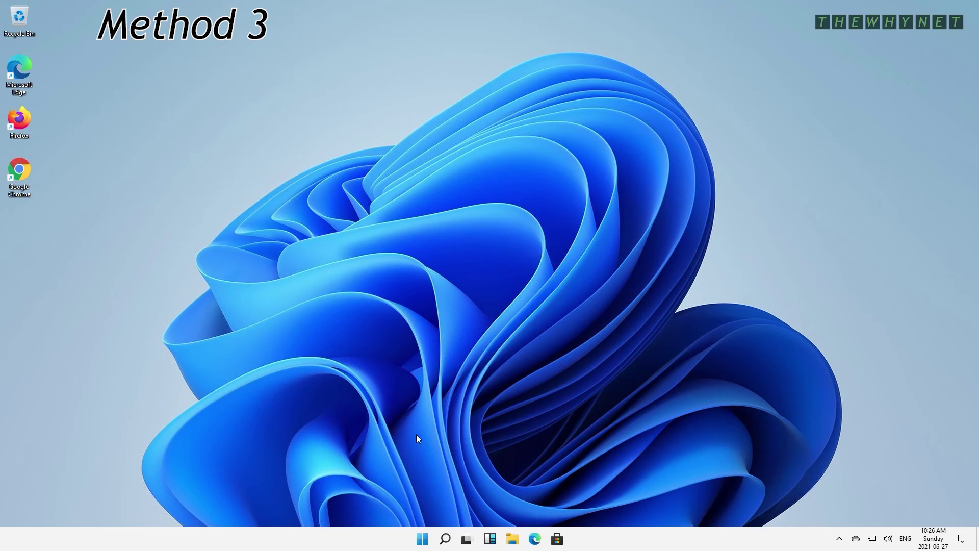
# Launch 'control userpasswords2' from the Run dialog to show the User Accounts list.
pyautogui.press('super+r')
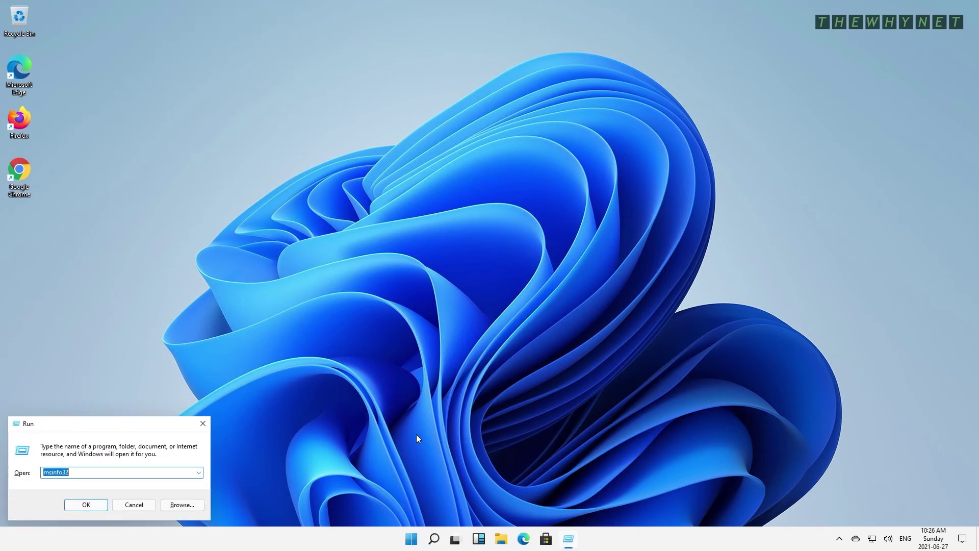
pyautogui.press('BackSpace')
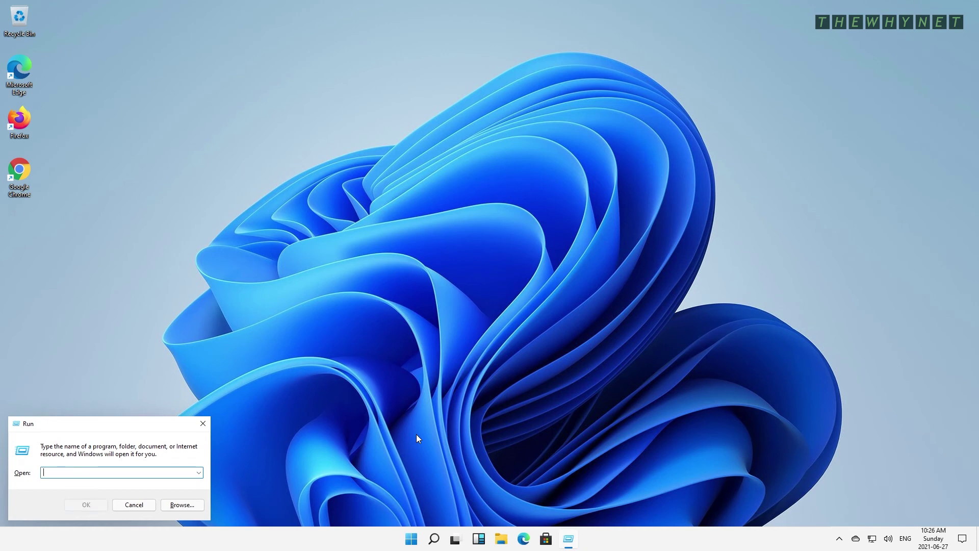
pyautogui.write('contr')
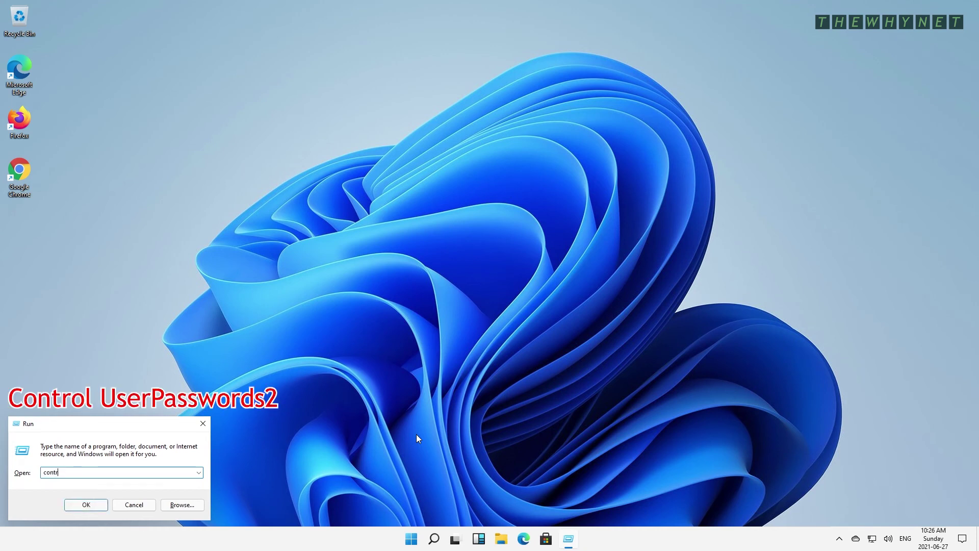
pyautogui.write('ol userpasswords2')
pyautogui.press('Return')
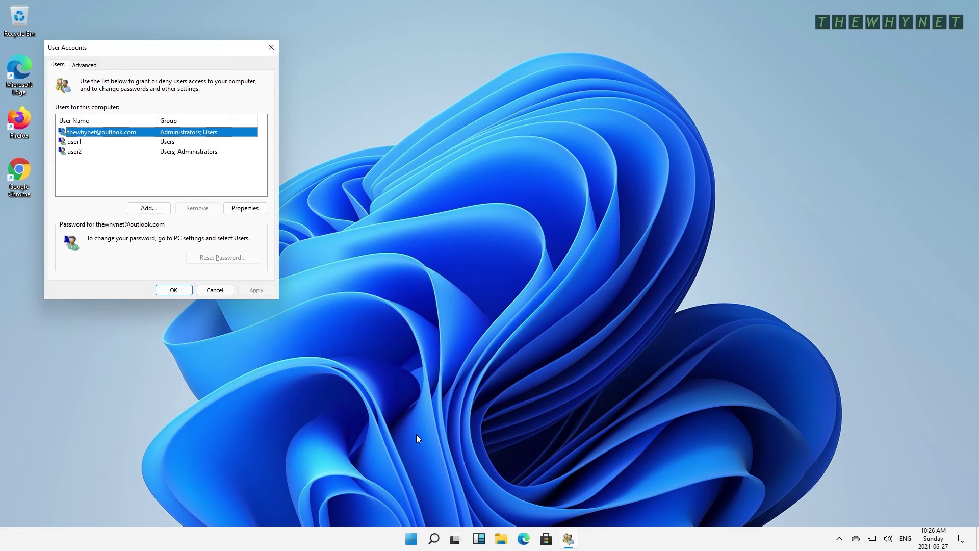
# Begin adding a new user as a local account without a Microsoft account.
pyautogui.click(159, 209)
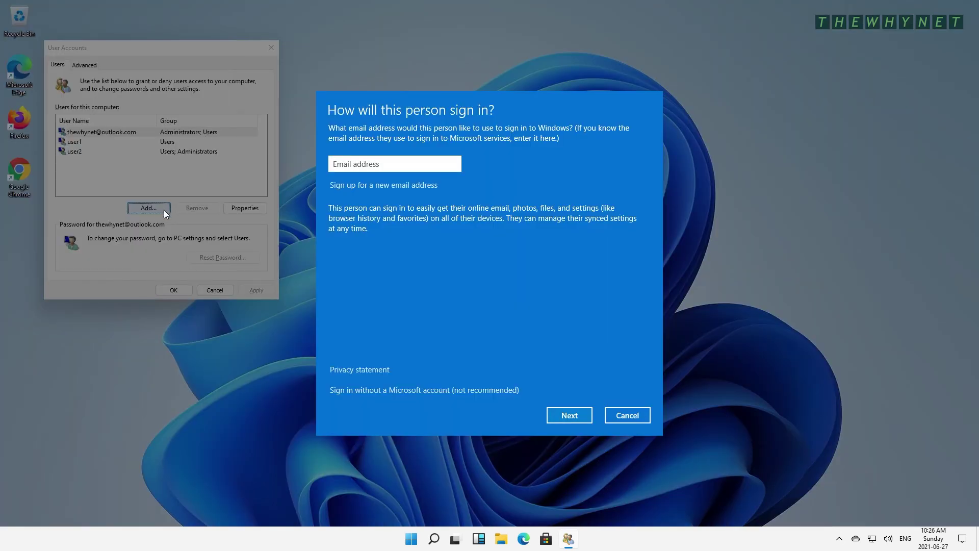
pyautogui.click(402, 390)
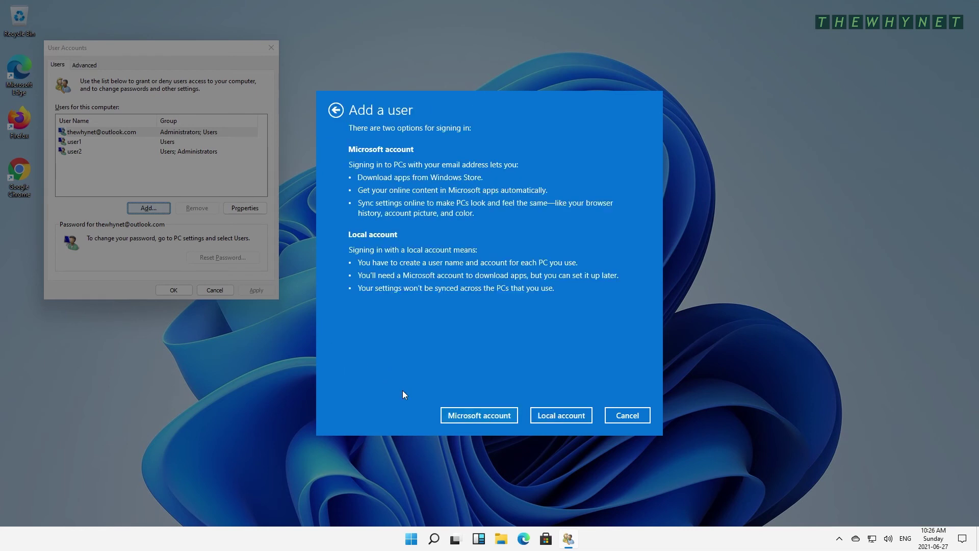
pyautogui.click(571, 418)
# Create local user user3 with a password and hint '123', then close User Accounts.
pyautogui.write('user3')
pyautogui.press('Tab')
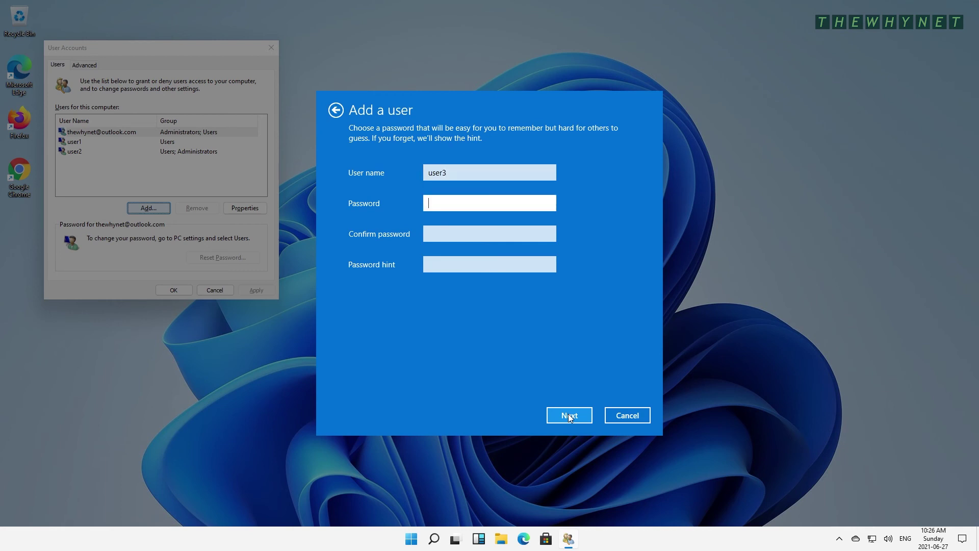
pyautogui.write('password')
pyautogui.press('Tab')
pyautogui.write('password')
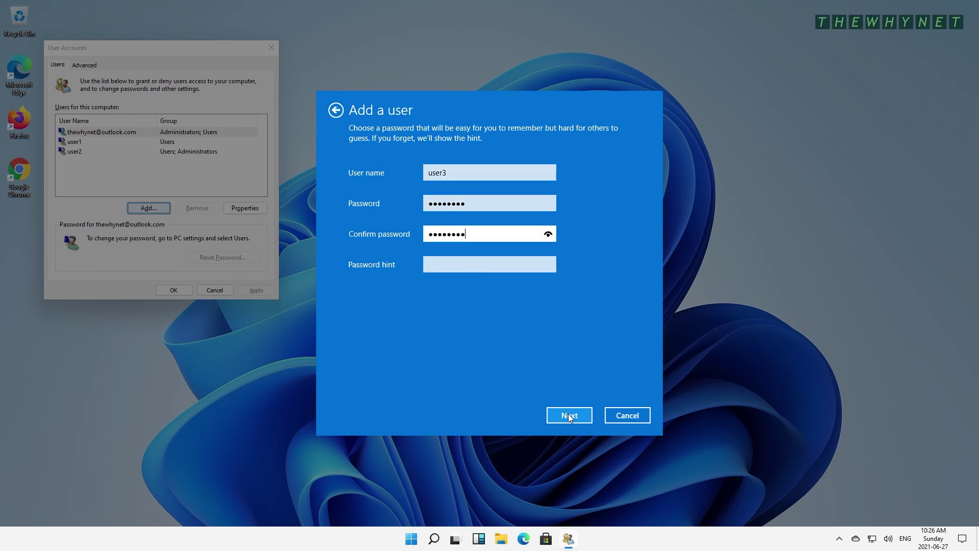
pyautogui.press('Tab')
pyautogui.write('123')
pyautogui.click(570, 415)
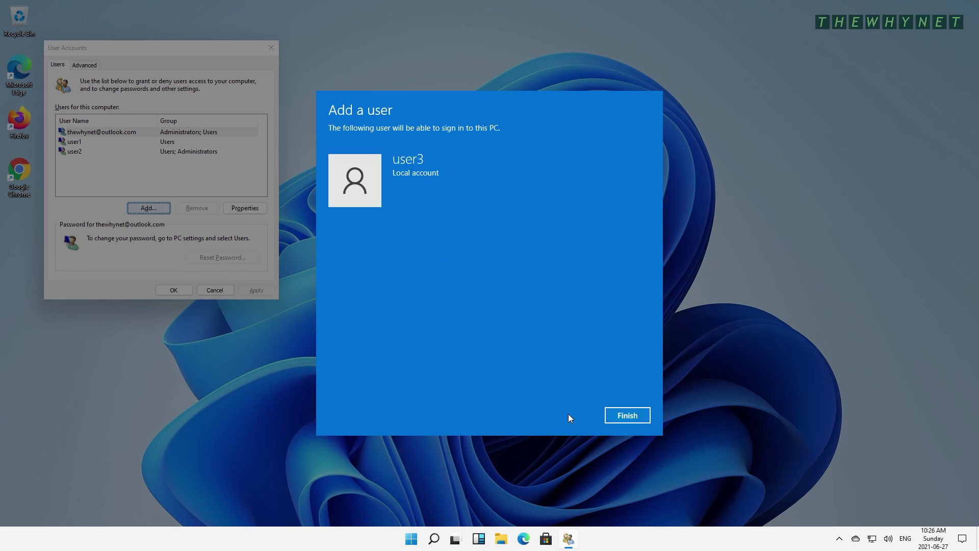
pyautogui.click(634, 415)
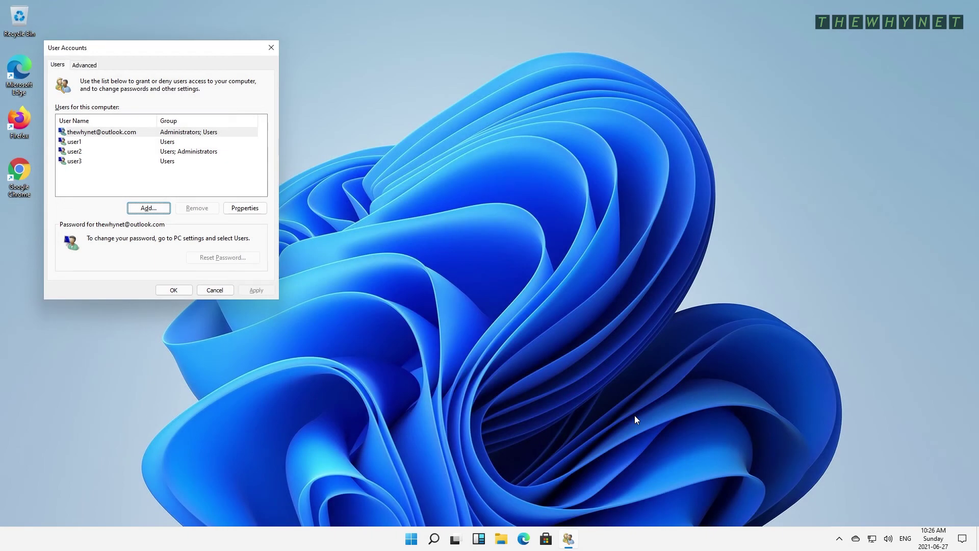
pyautogui.click(174, 291)
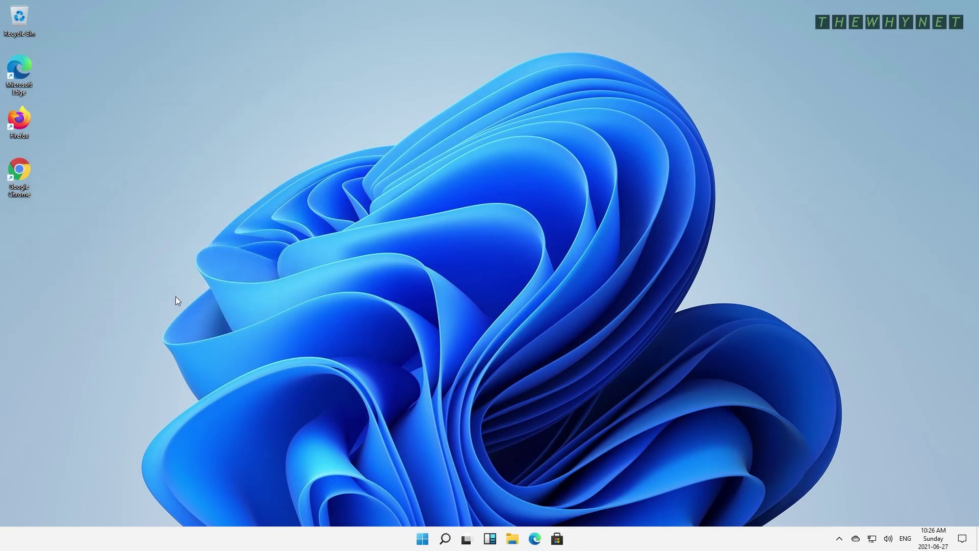
pyautogui.click(427, 541)
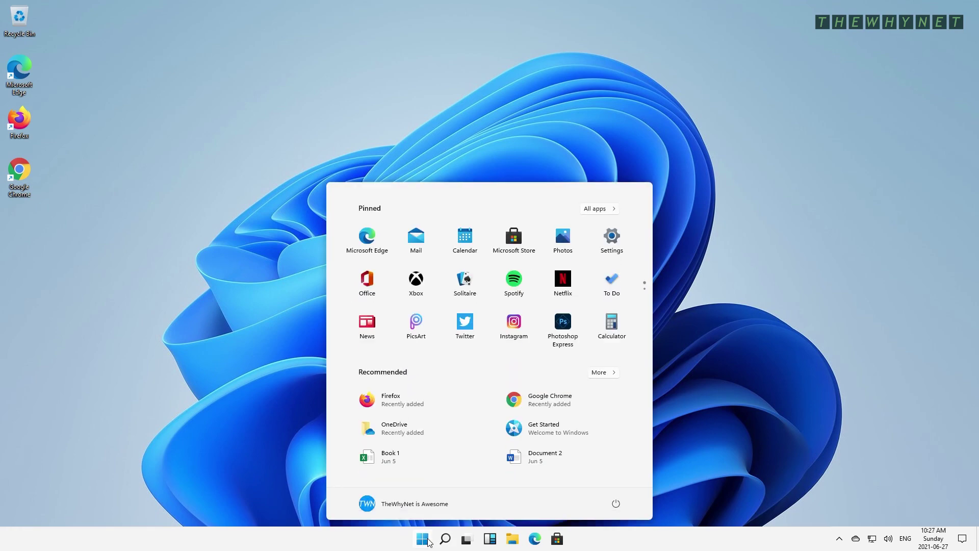
pyautogui.click(614, 245)
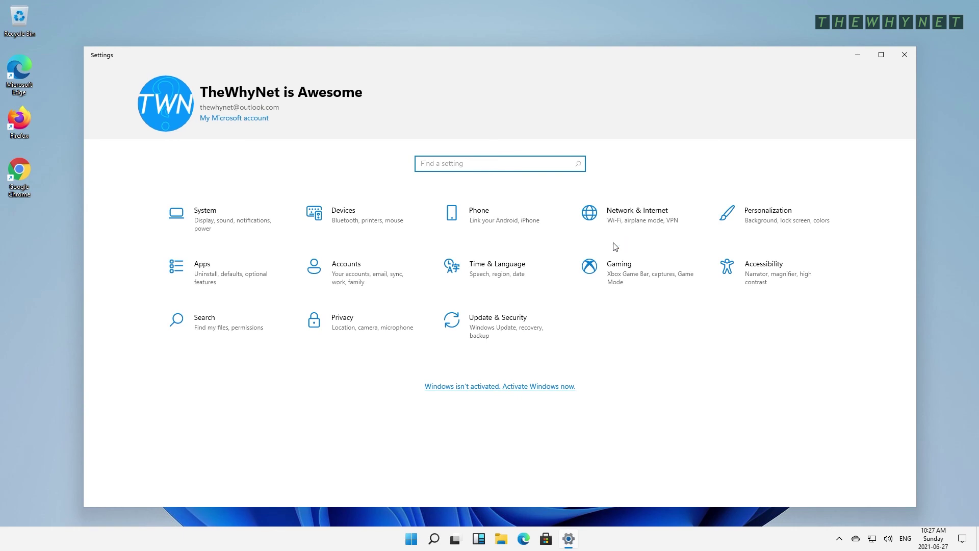
pyautogui.click(369, 274)
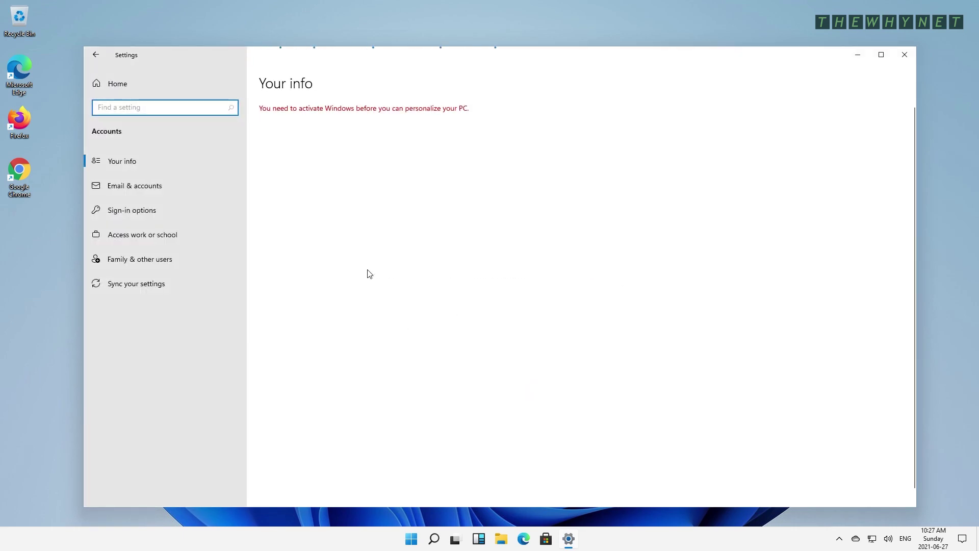
pyautogui.click(149, 259)
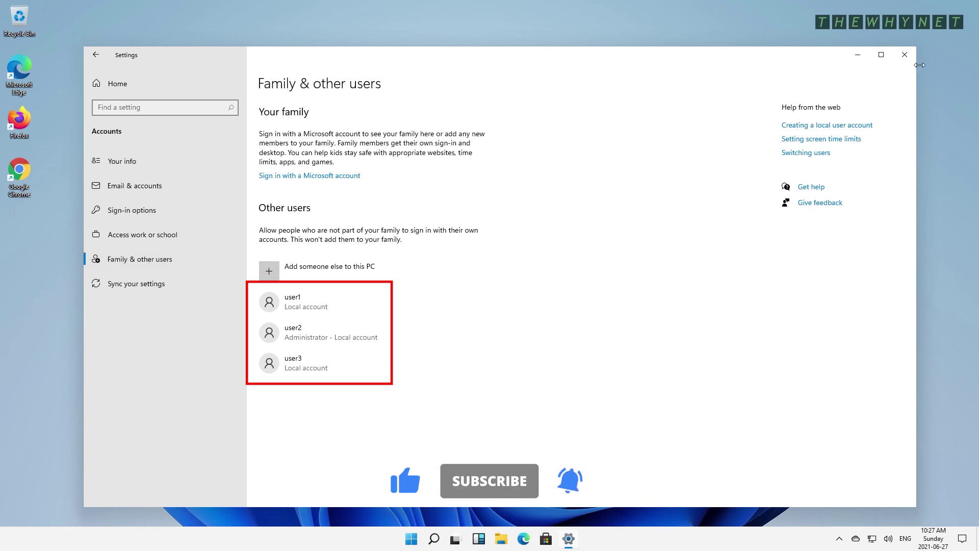
pyautogui.click(904, 54)
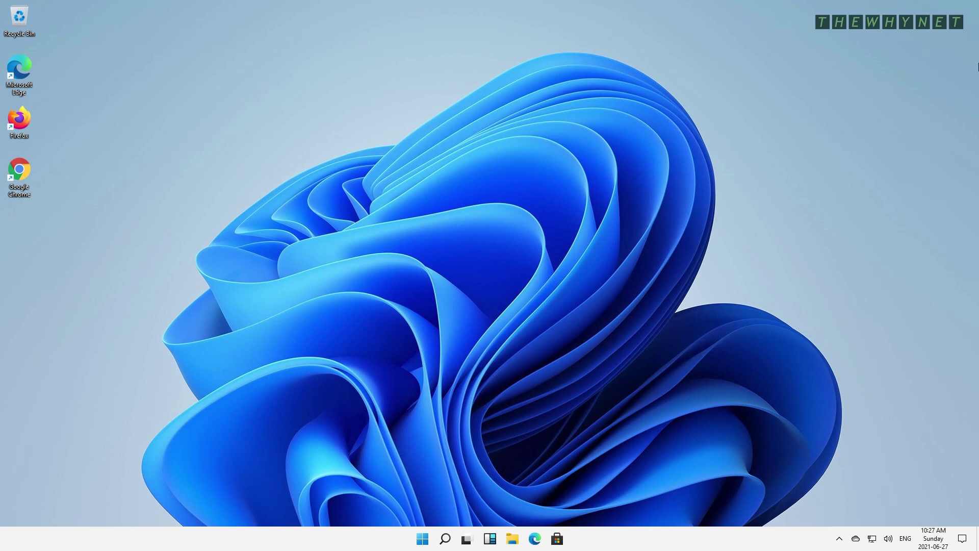